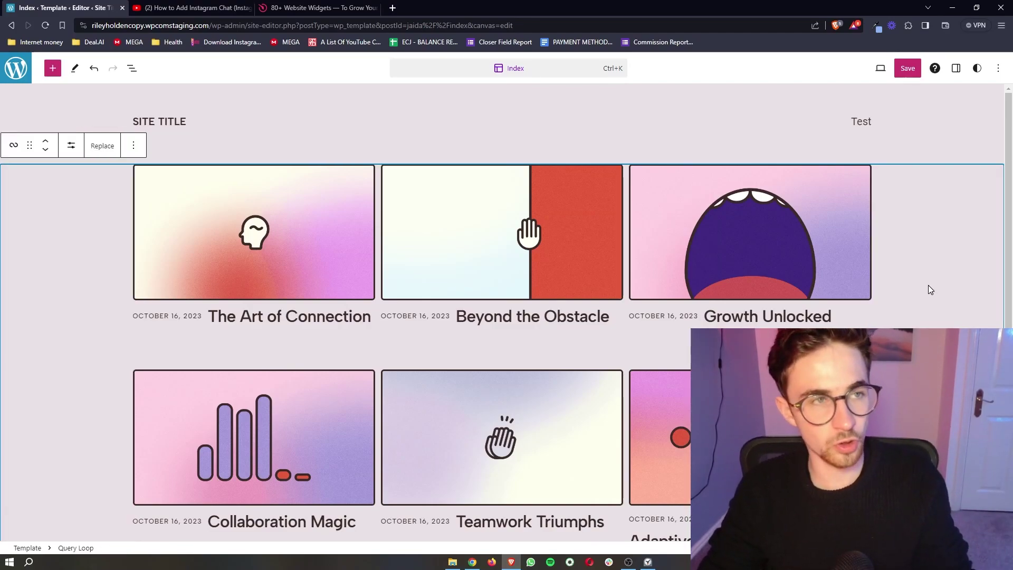
Leave the WordPress index template for the YouTube video with the Elfsight sign-up link
scroll(584, 312, "down", 2)
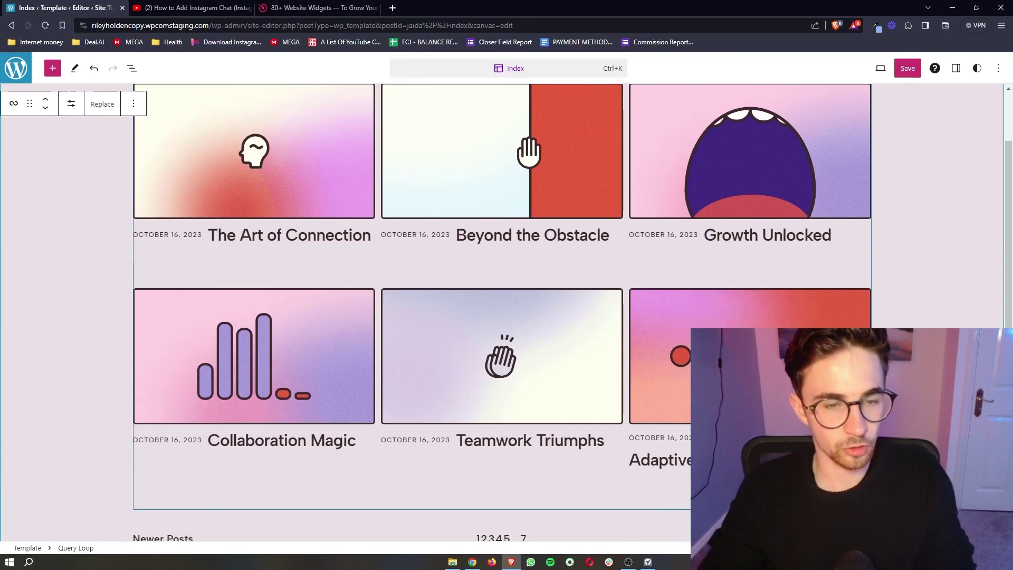
scroll(584, 311, "up", 1)
left_click(240, 8)
scroll(166, 372, "down", 2)
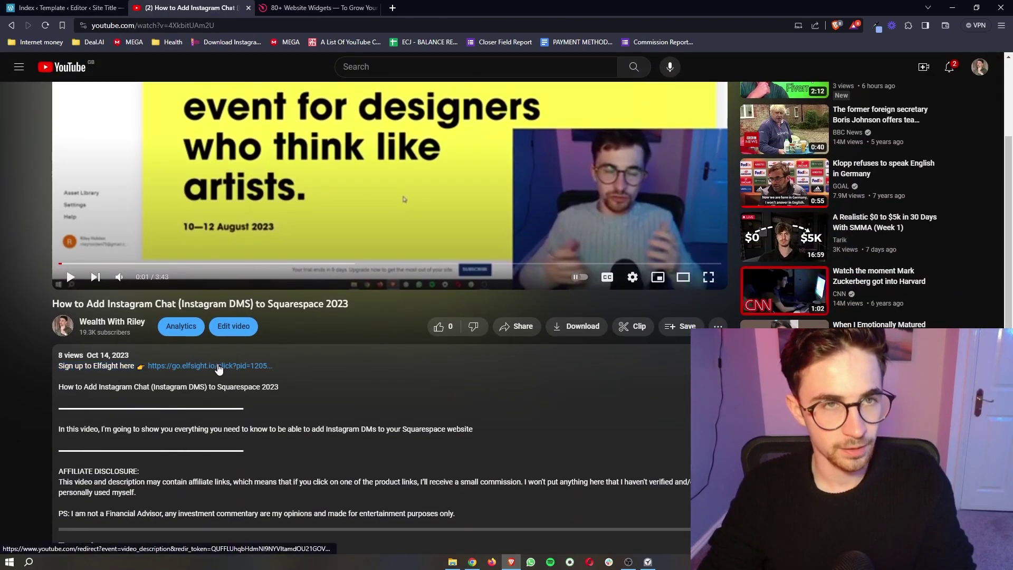
Switch to the '80+ Website Widgets' Elfsight homepage tab
left_click(364, 5)
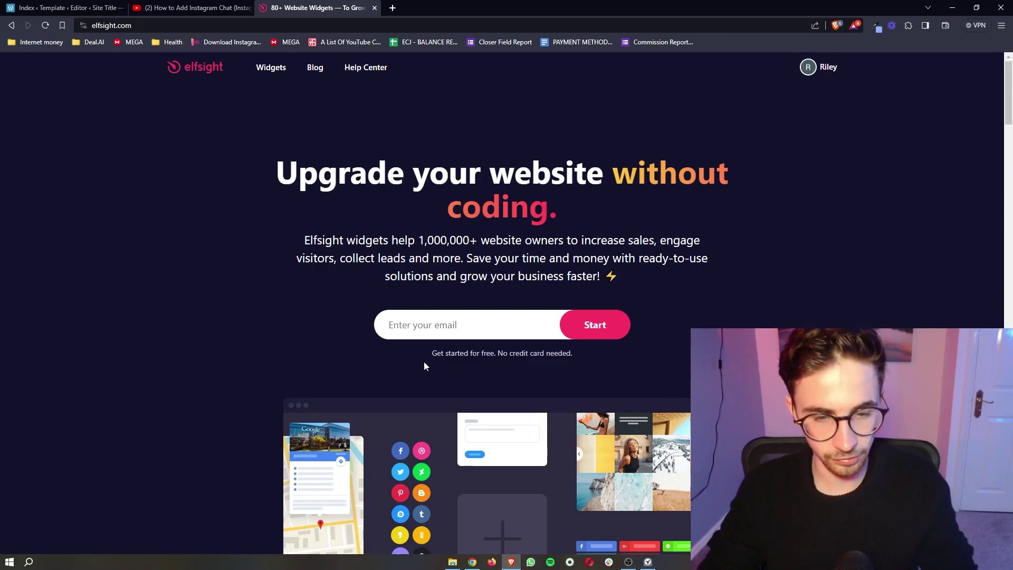
Highlight, then deselect, the homepage note about starting for free
left_click_drag(431, 354, 519, 353)
left_click(580, 352)
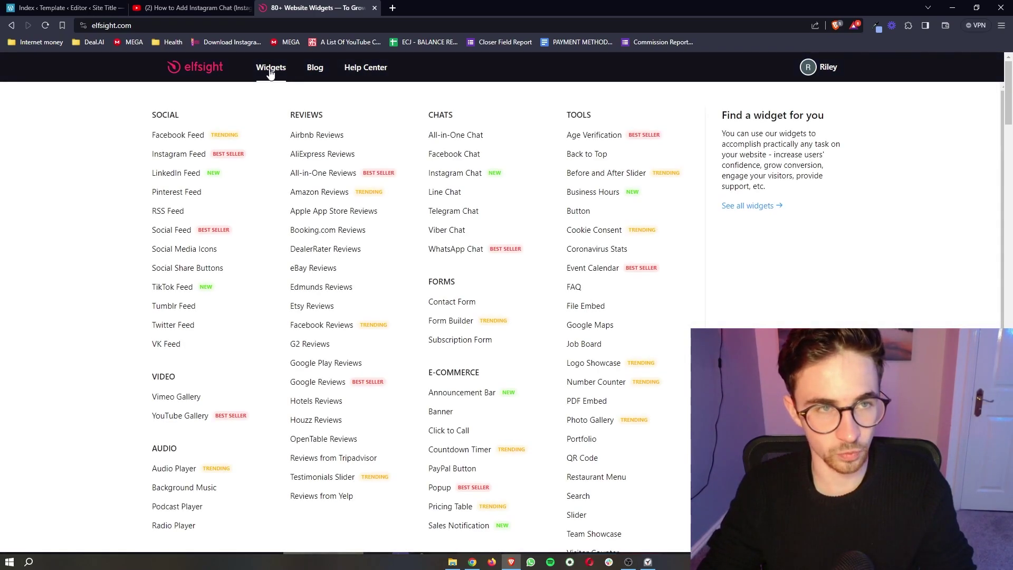
Search the Widgets catalogue for 'telegram' and open the Telegram Chat editor
left_click(271, 69)
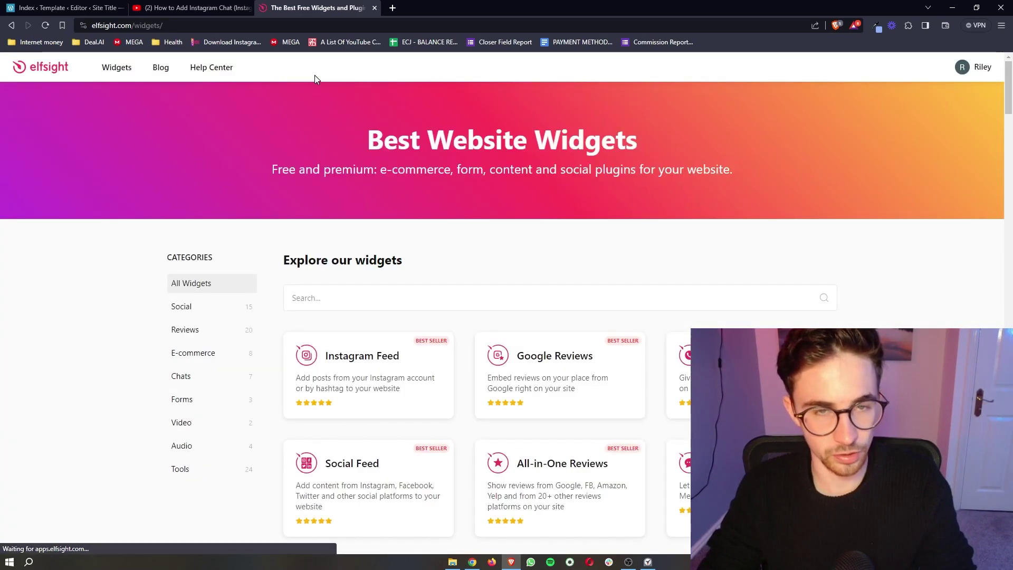
scroll(692, 270, "down", 1)
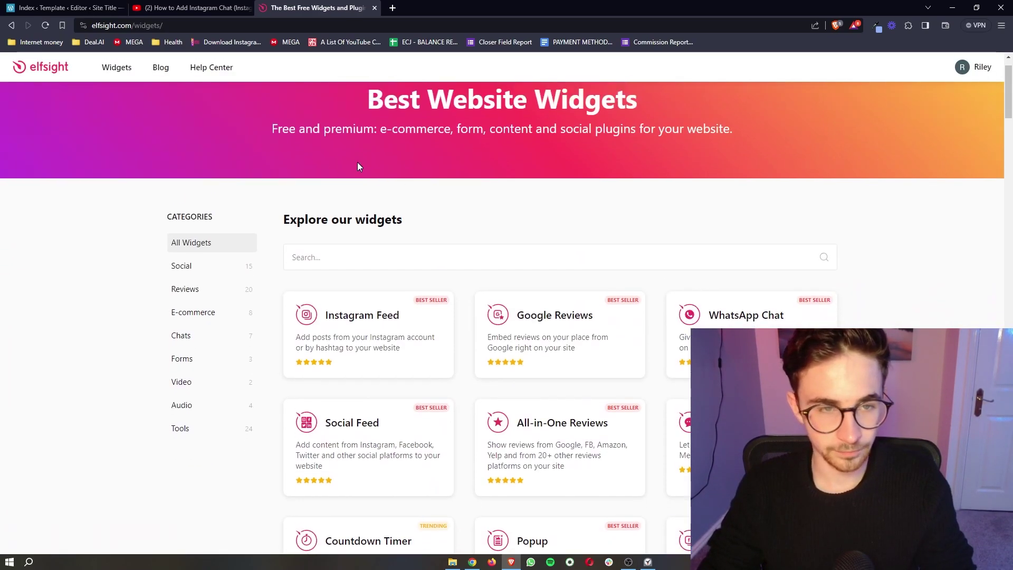
scroll(357, 167, "down", 1)
left_click(313, 227)
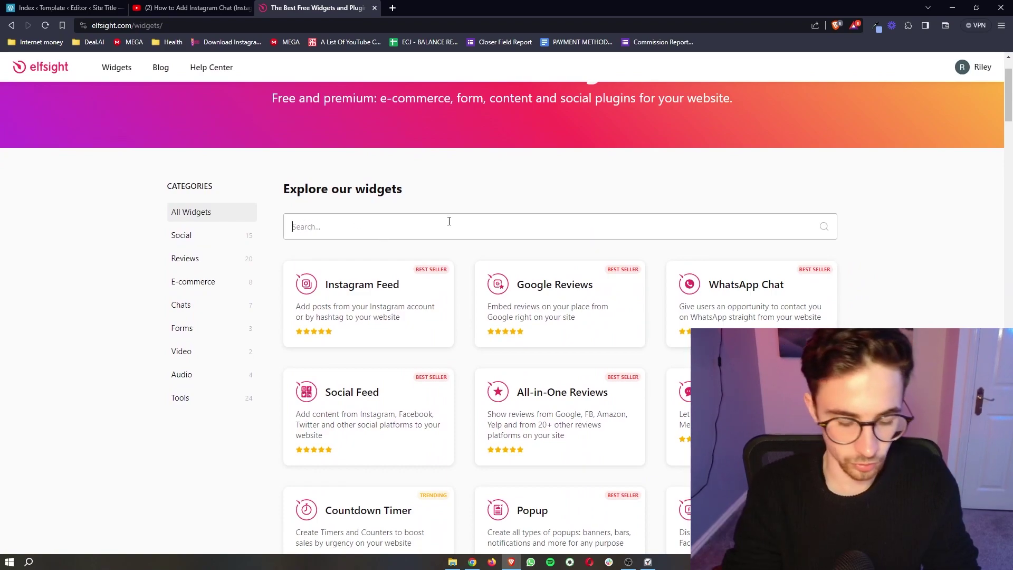
type("tele")
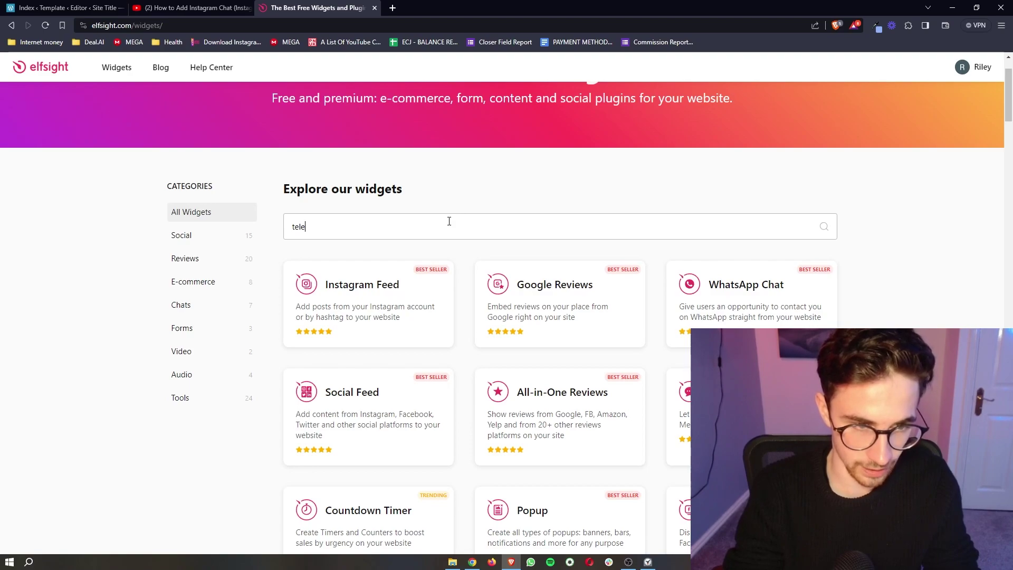
type("gram")
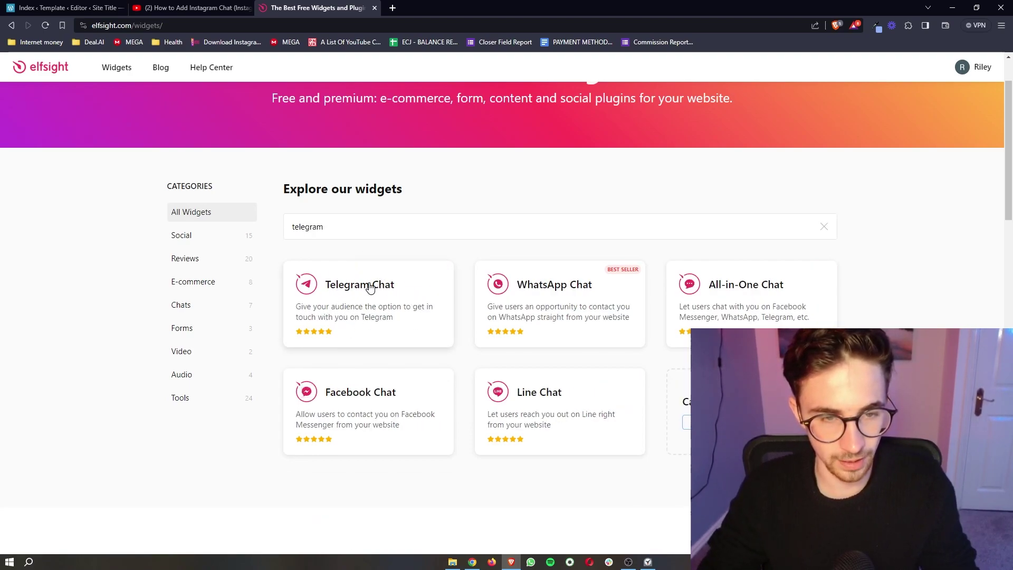
left_click(369, 285)
scroll(353, 292, "down", 4)
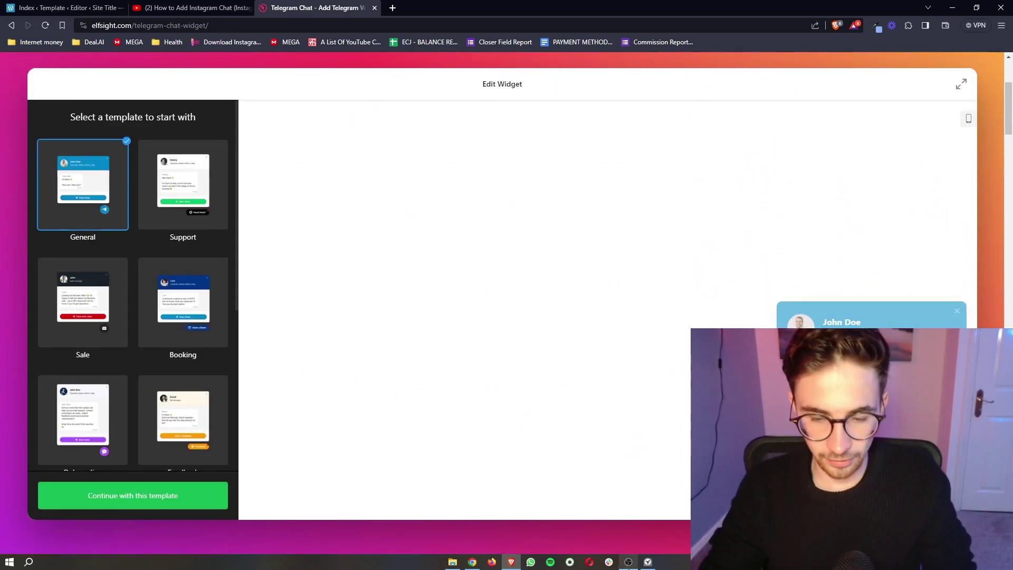
left_click(628, 562)
left_click_drag(504, 285, 474, 286)
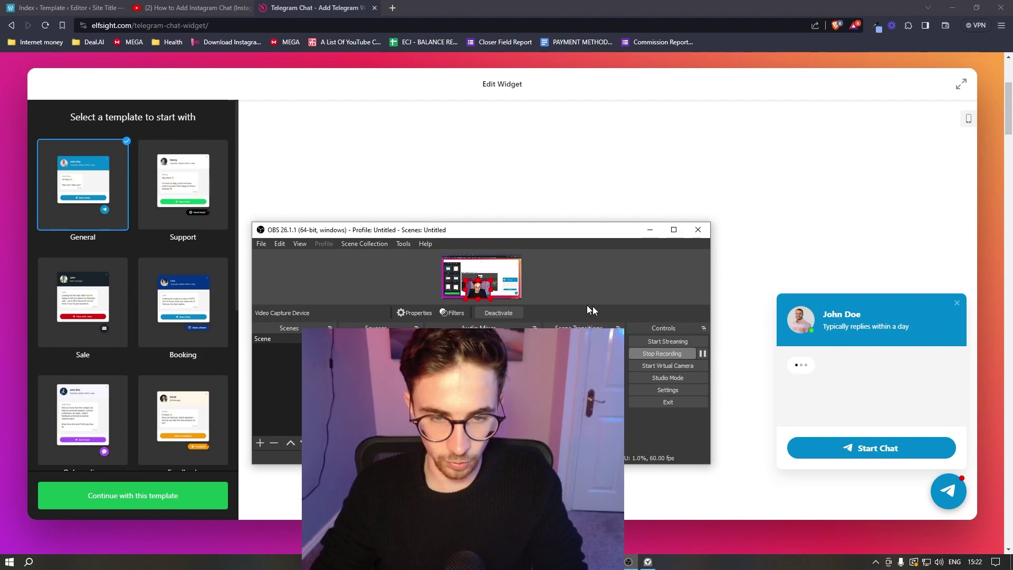
left_click(650, 230)
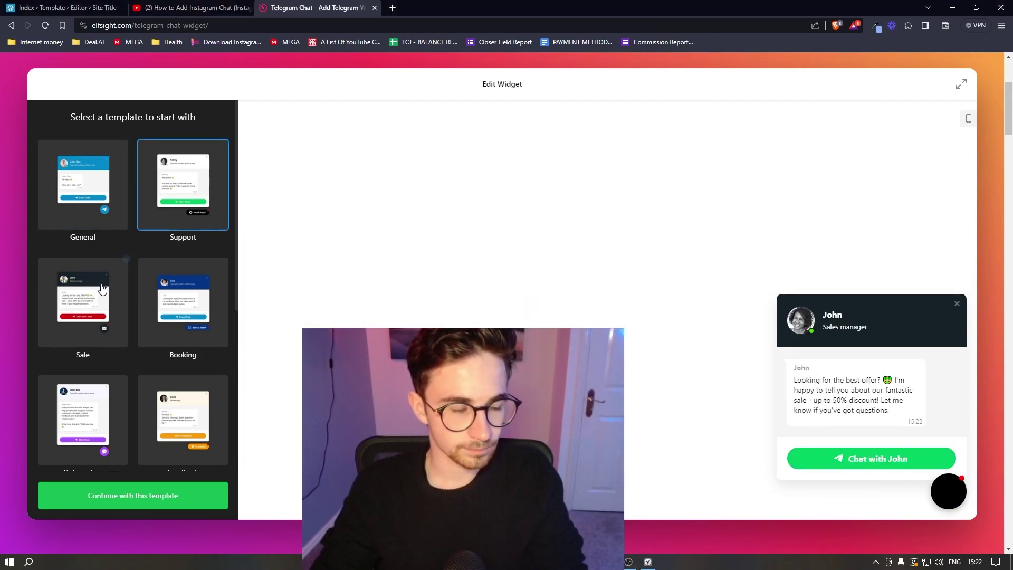
scroll(50, 308, "down", 3)
scroll(186, 290, "down", 1)
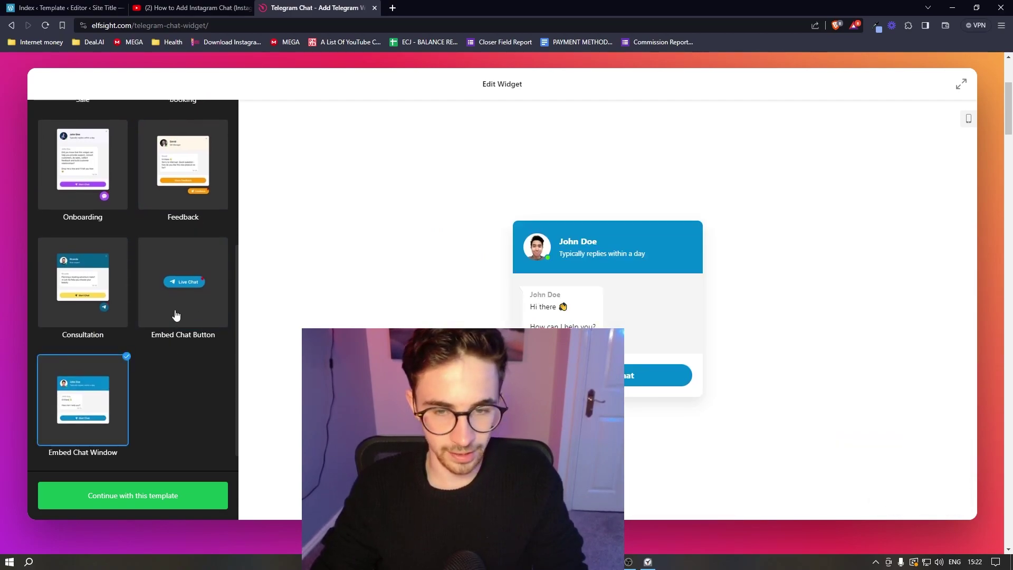
scroll(177, 315, "up", 5)
scroll(177, 278, "up", 2)
scroll(278, 300, "down", 2)
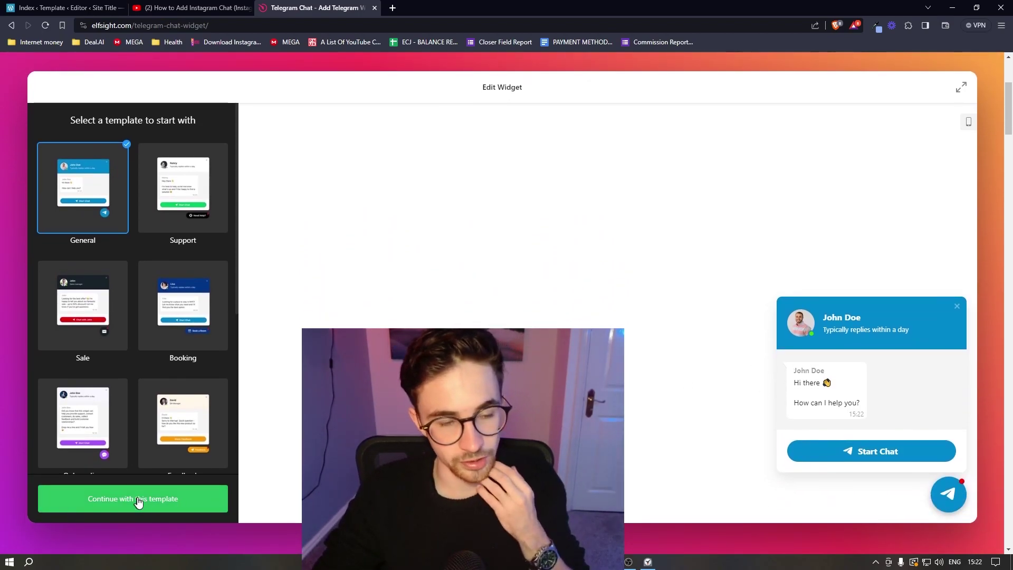
Continue with the General template and look over the Chat Bubble settings
left_click(119, 499)
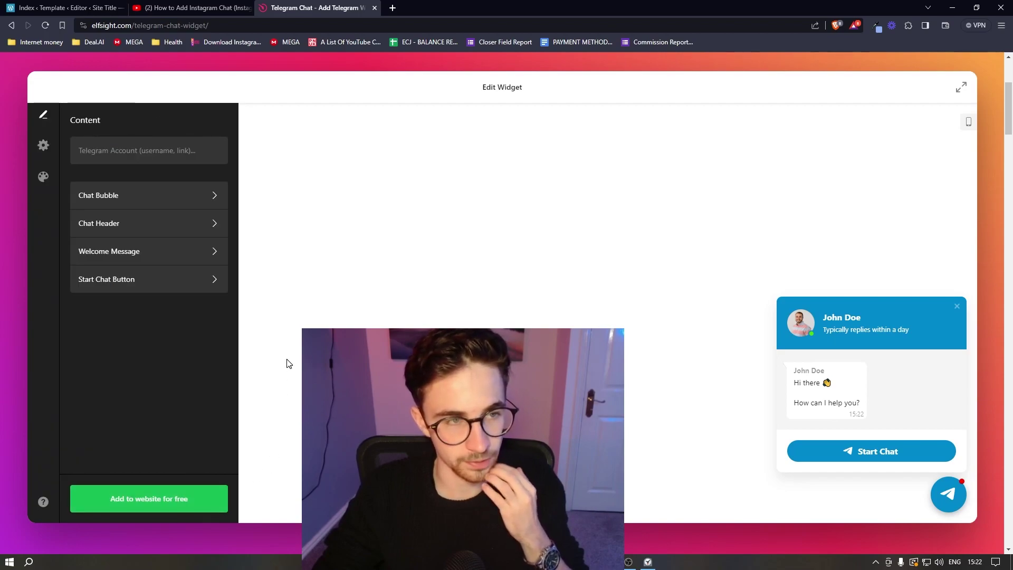
left_click(104, 154)
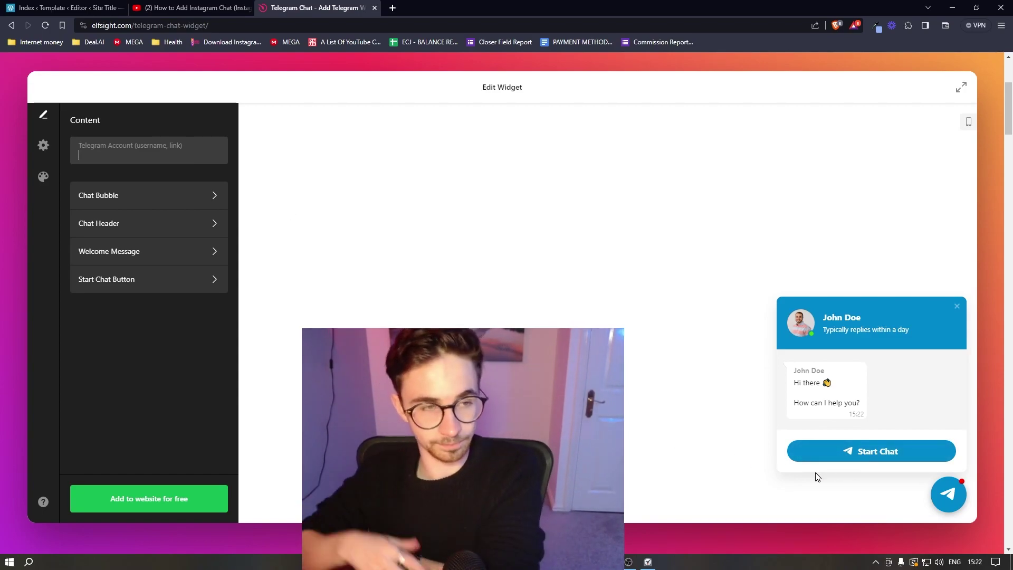
left_click(217, 201)
left_click(88, 120)
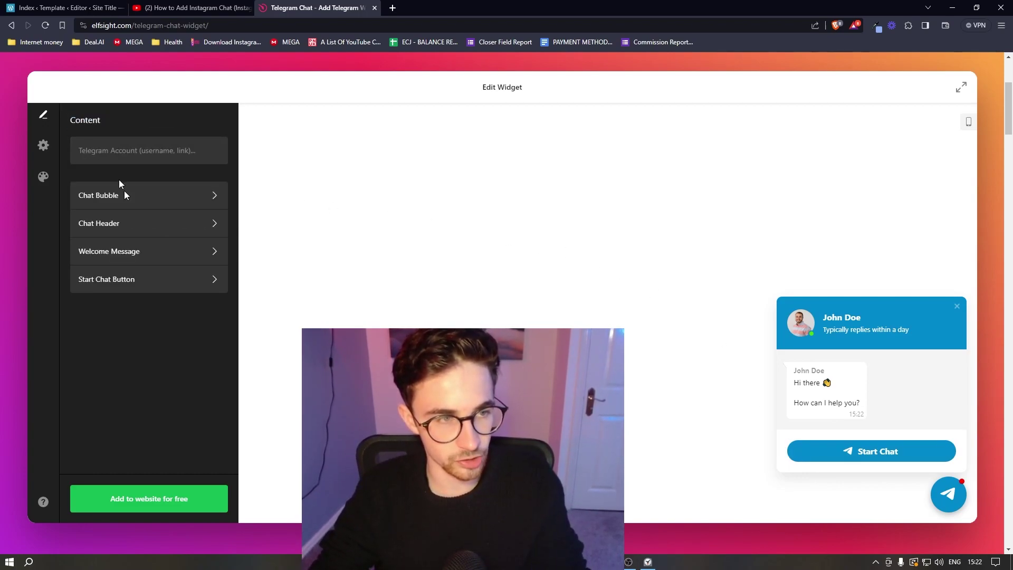
Inspect the Chat Header and Welcome Message settings, selecting the welcome text
left_click(153, 226)
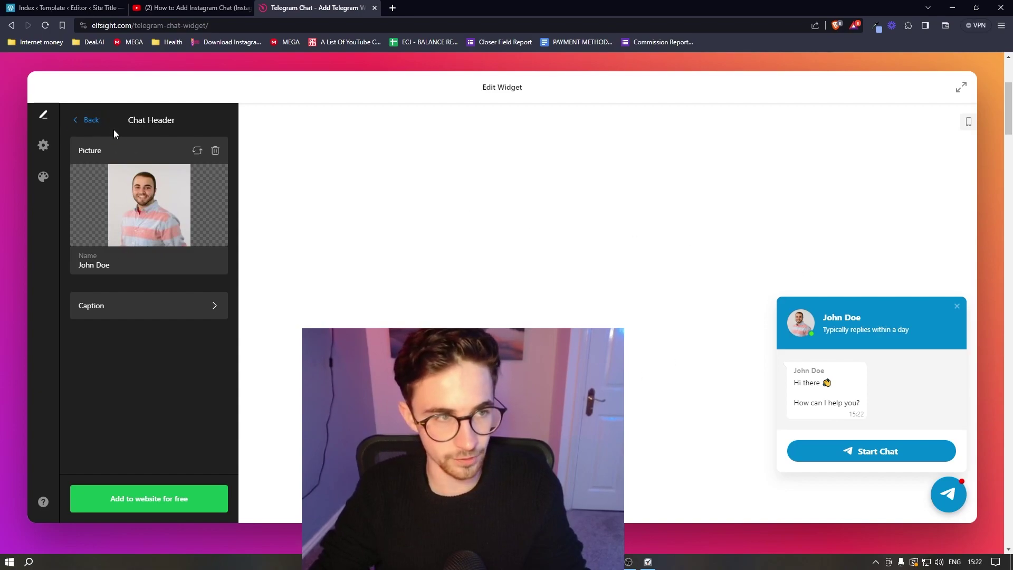
left_click(98, 127)
left_click(144, 256)
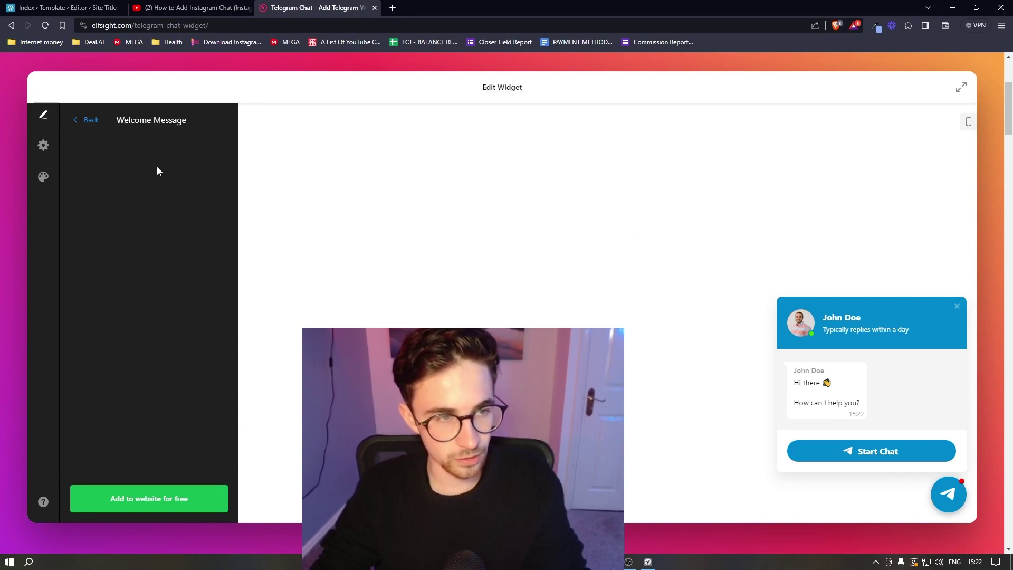
left_click_drag(158, 180, 62, 138)
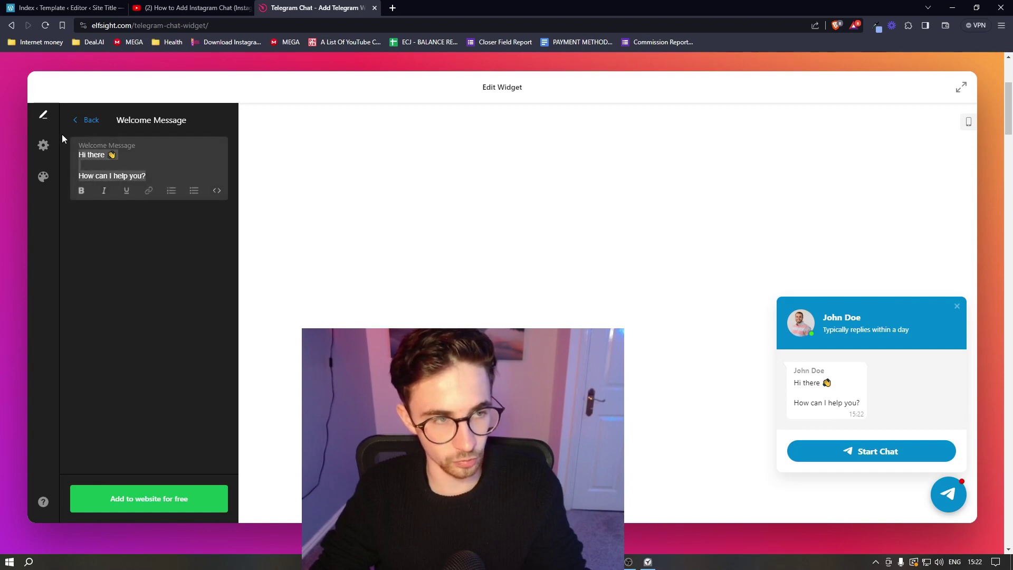
left_click(104, 122)
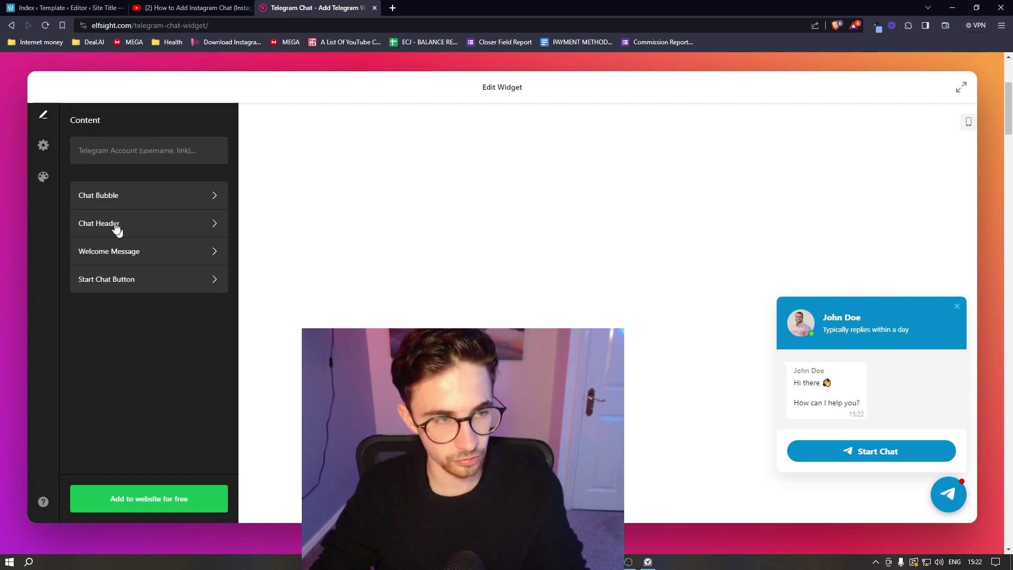
Try the embedded position options, then keep the widget as a floating bubble
left_click(49, 157)
left_click(84, 153)
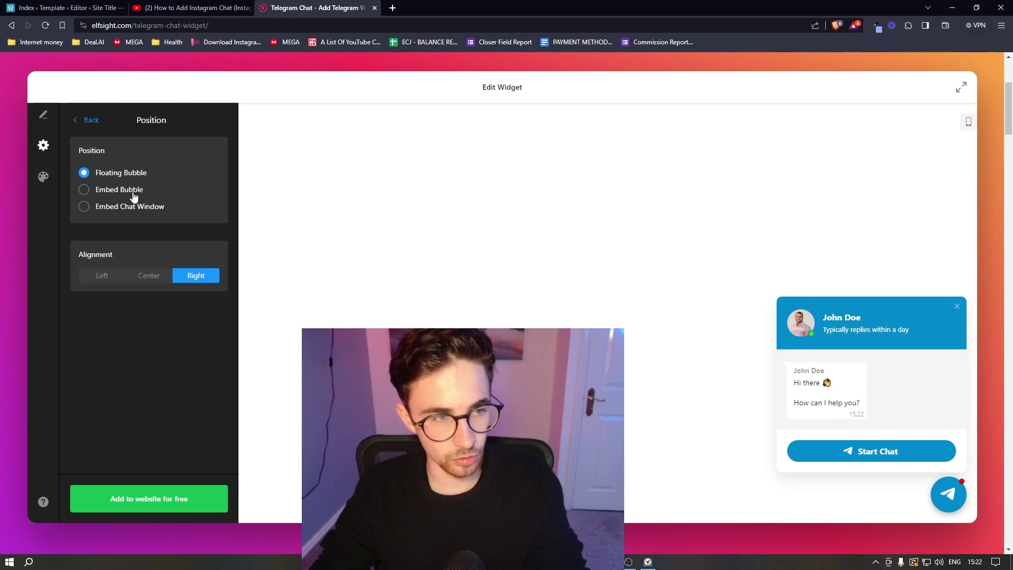
left_click(110, 190)
left_click(146, 208)
left_click(124, 173)
left_click(90, 120)
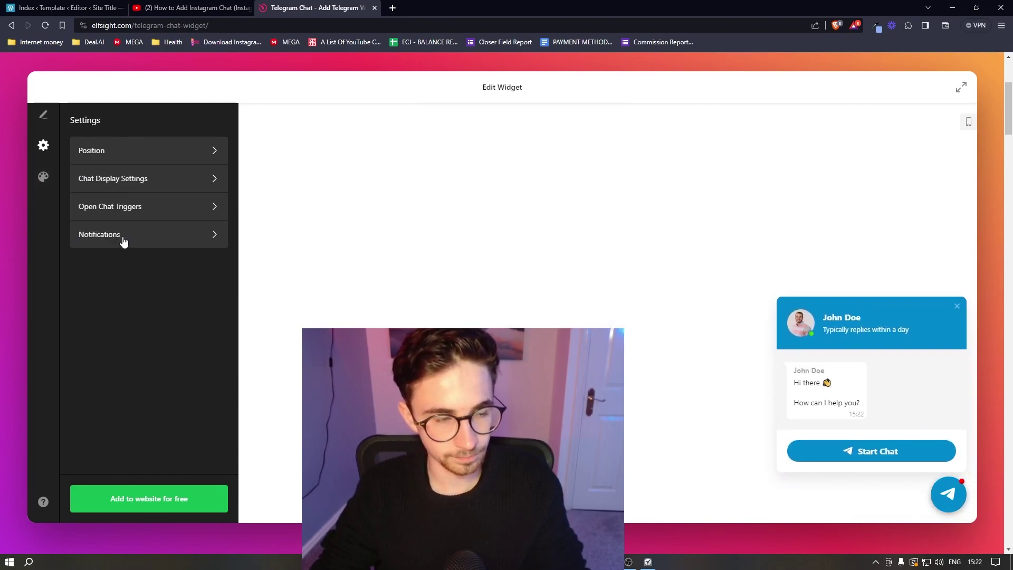
Review the appearance options, then return to content with the chat preview open
left_click(43, 176)
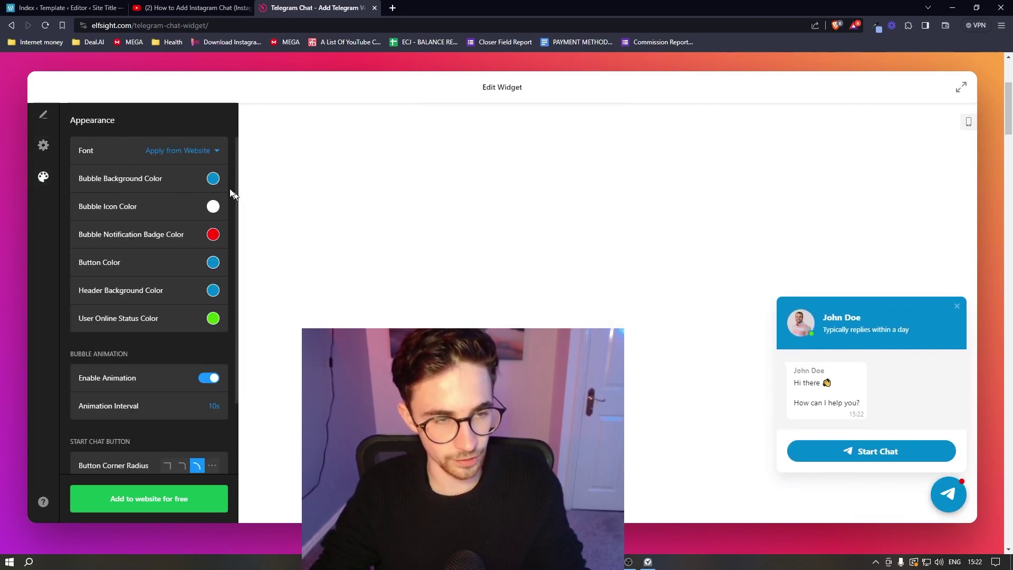
scroll(146, 294, "down", 2)
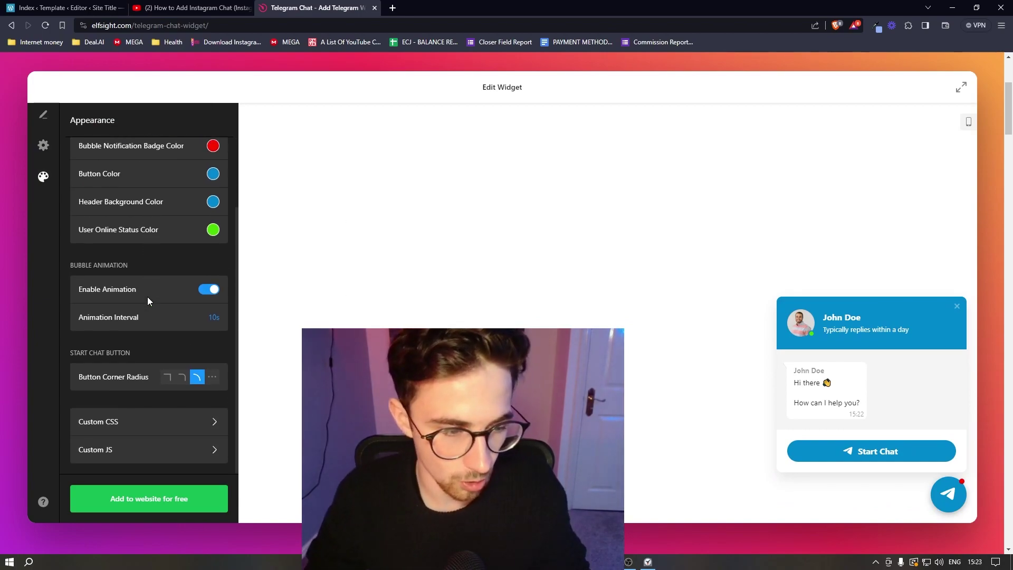
scroll(147, 293, "up", 2)
left_click(43, 114)
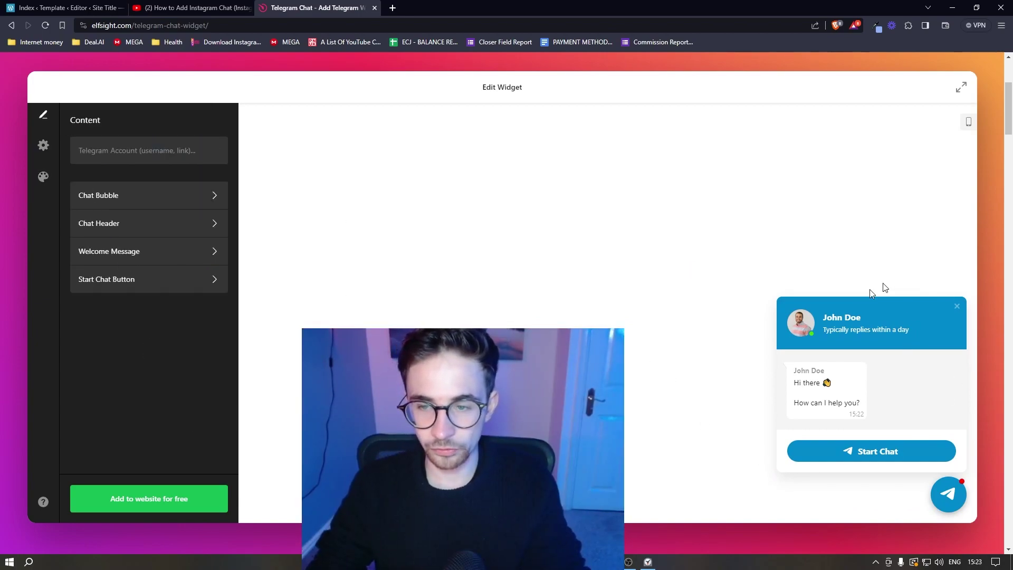
left_click(962, 489)
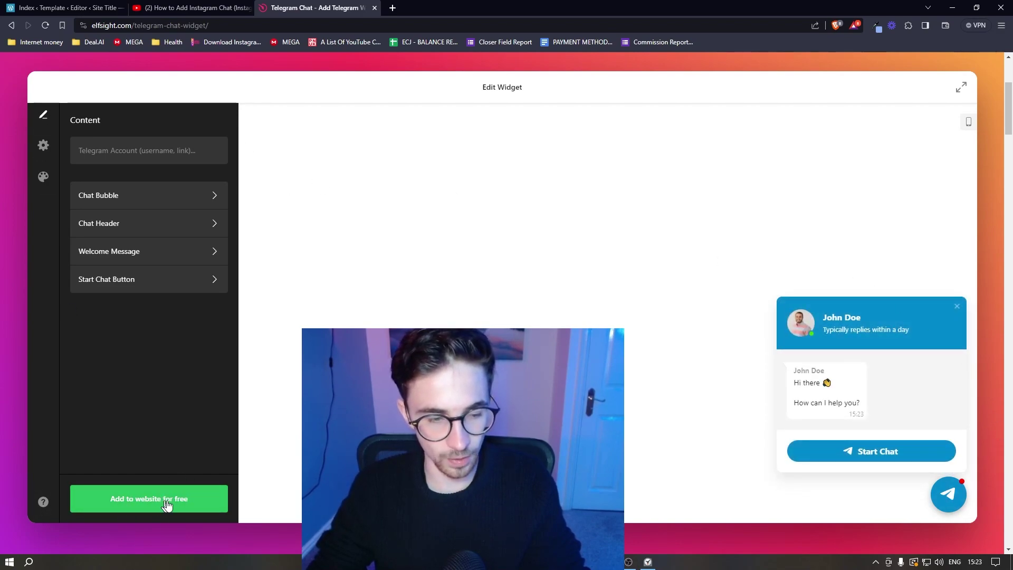
Add the Telegram chat widget to a website and publish it
left_click(167, 505)
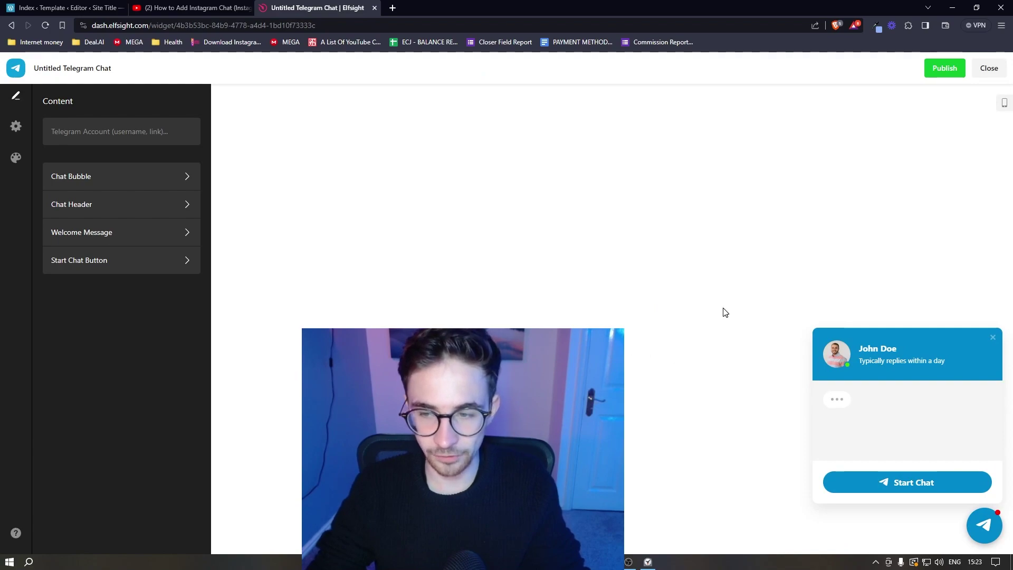
left_click(944, 68)
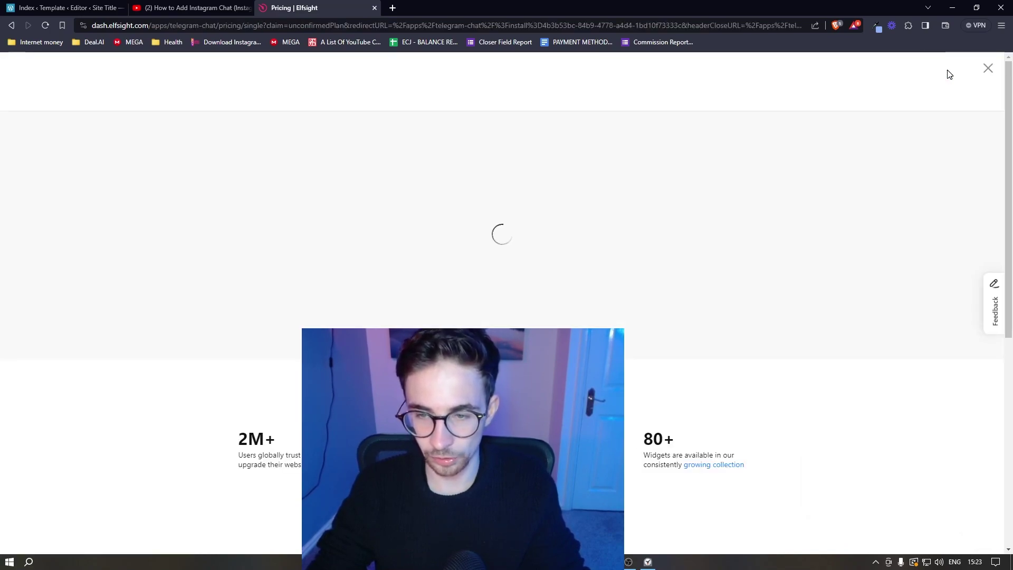
scroll(743, 288, "down", 1)
scroll(744, 296, "up", 1)
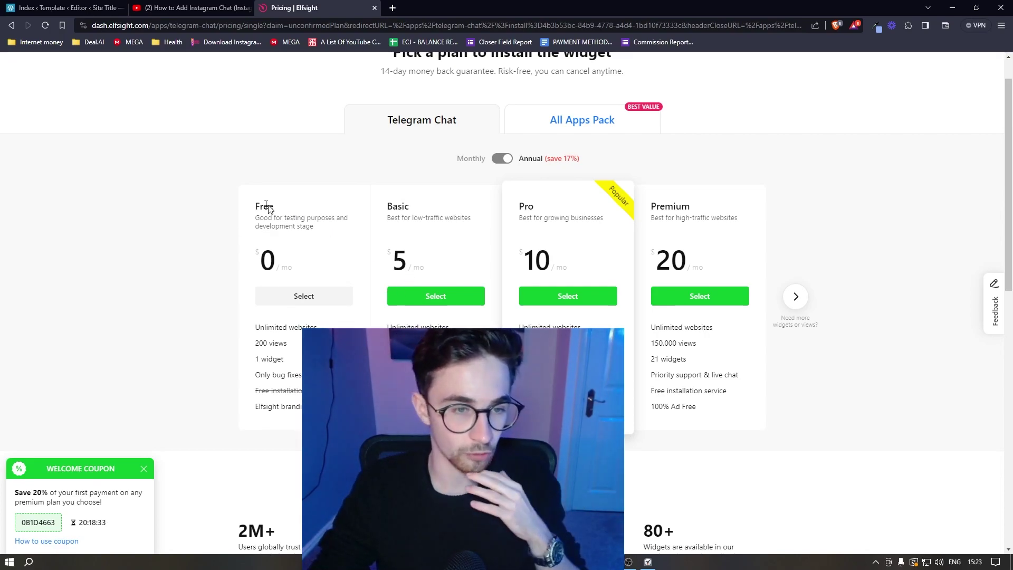
Choose the Free plan, copy the widget's embed code, and return to WordPress
left_click(304, 295)
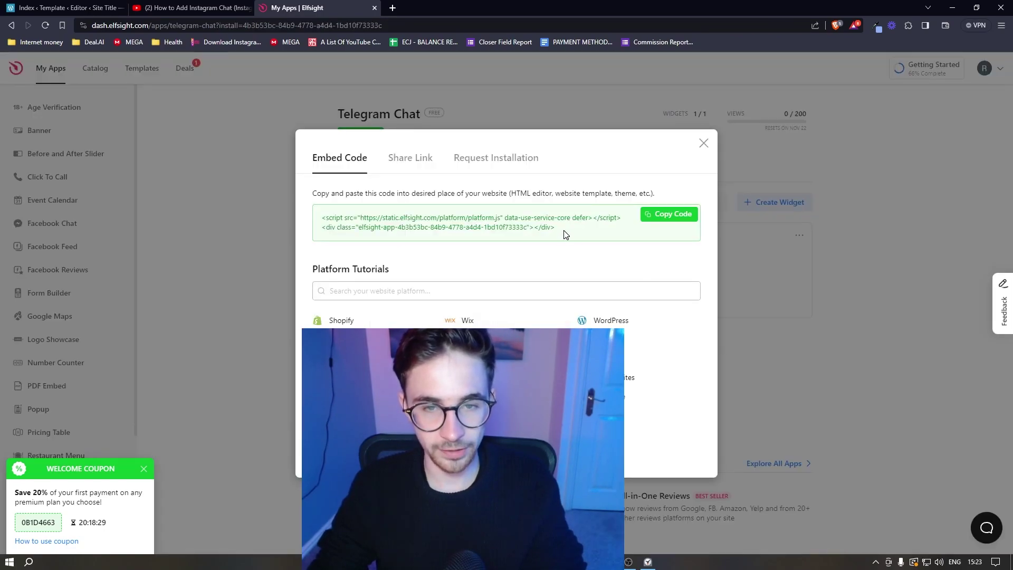
left_click_drag(565, 235, 321, 216)
left_click(536, 258)
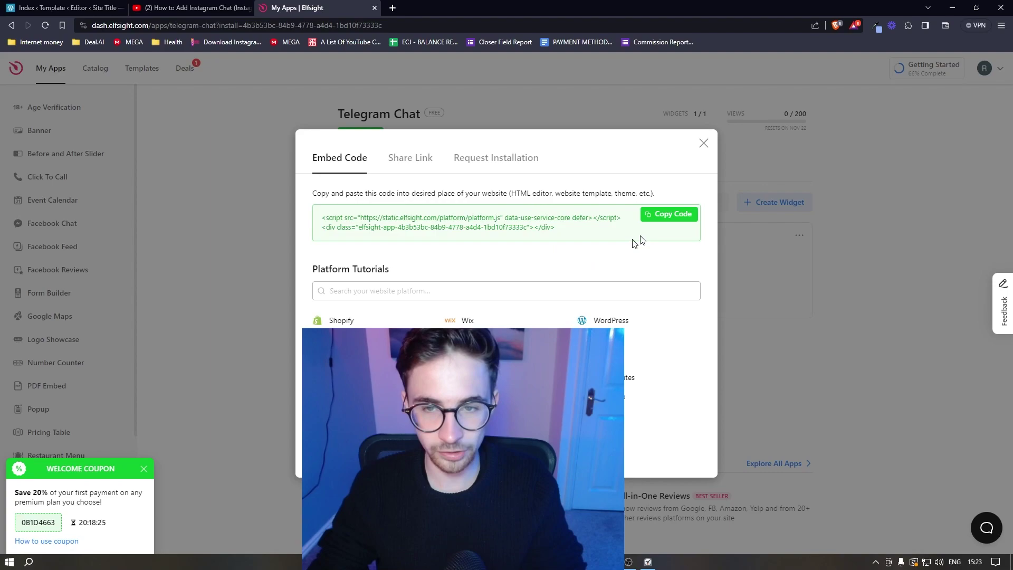
left_click(671, 222)
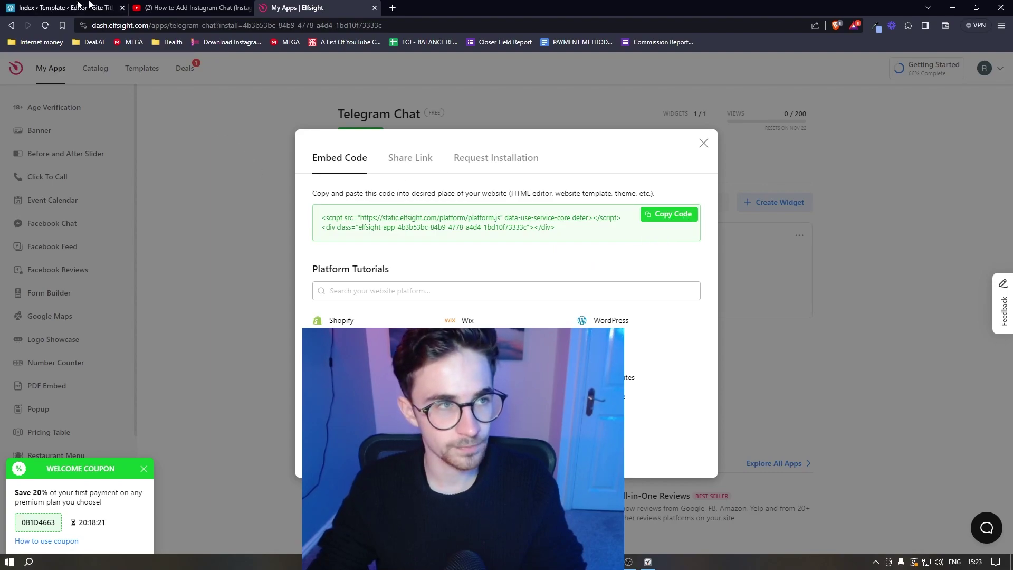
left_click(63, 7)
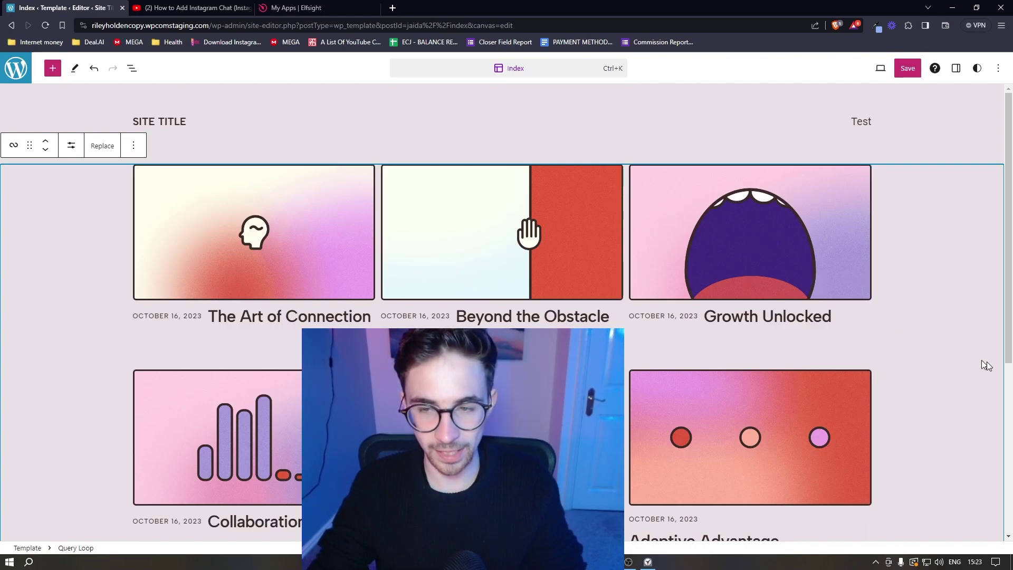
Insert a Custom HTML block below the post grid, paste the embed code, and save
scroll(844, 322, "down", 4)
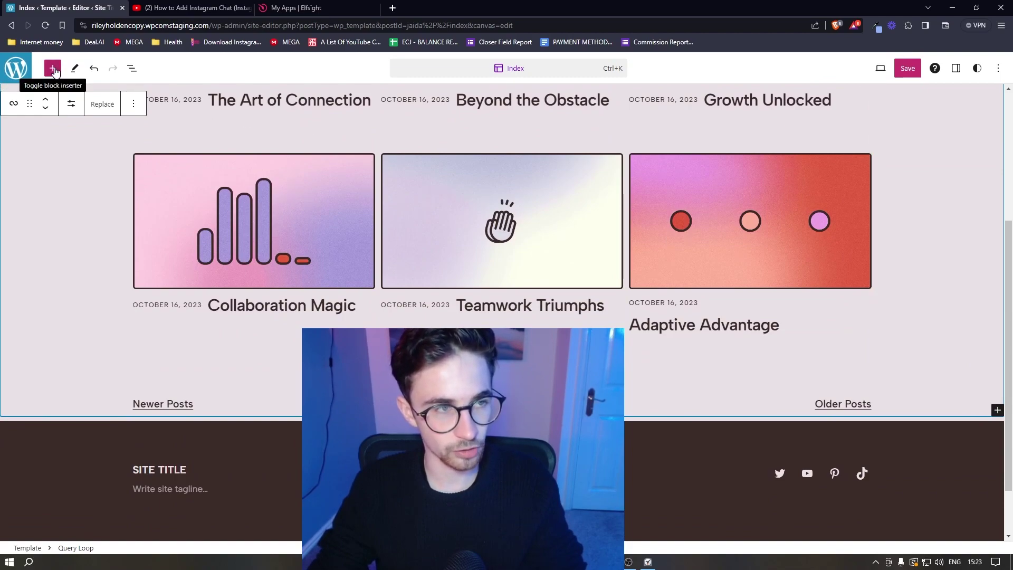
left_click(53, 68)
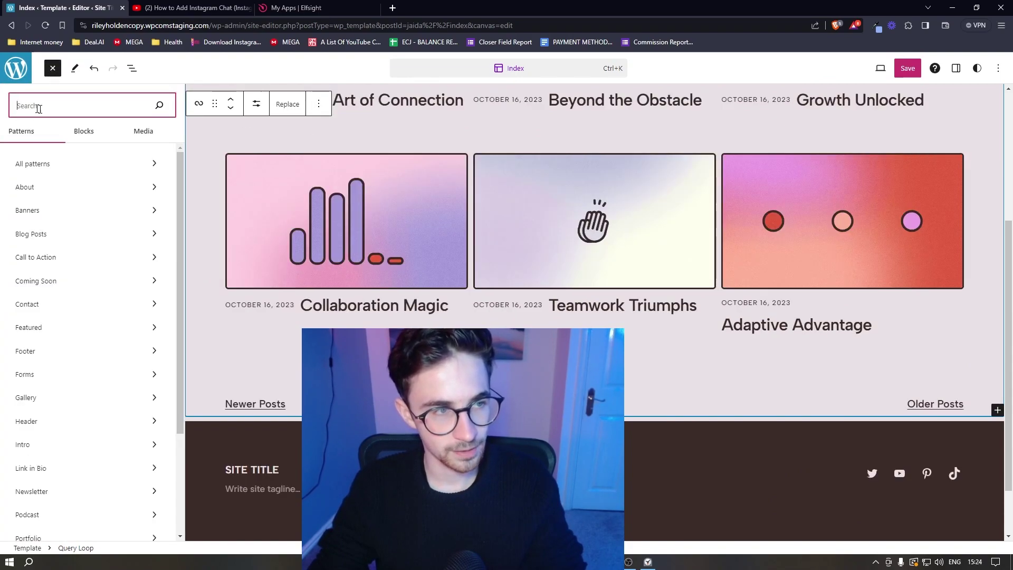
type("ht")
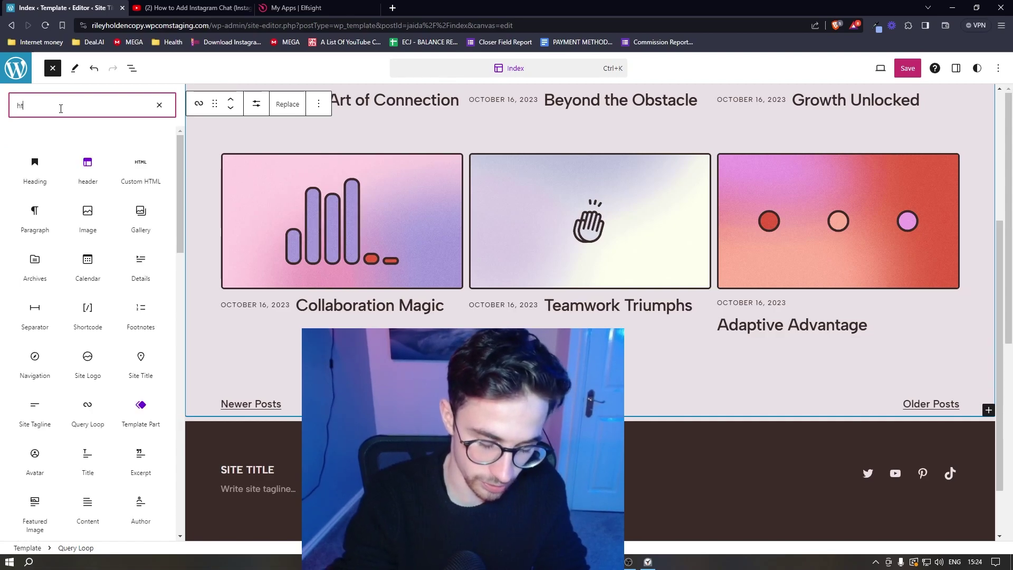
type("ml")
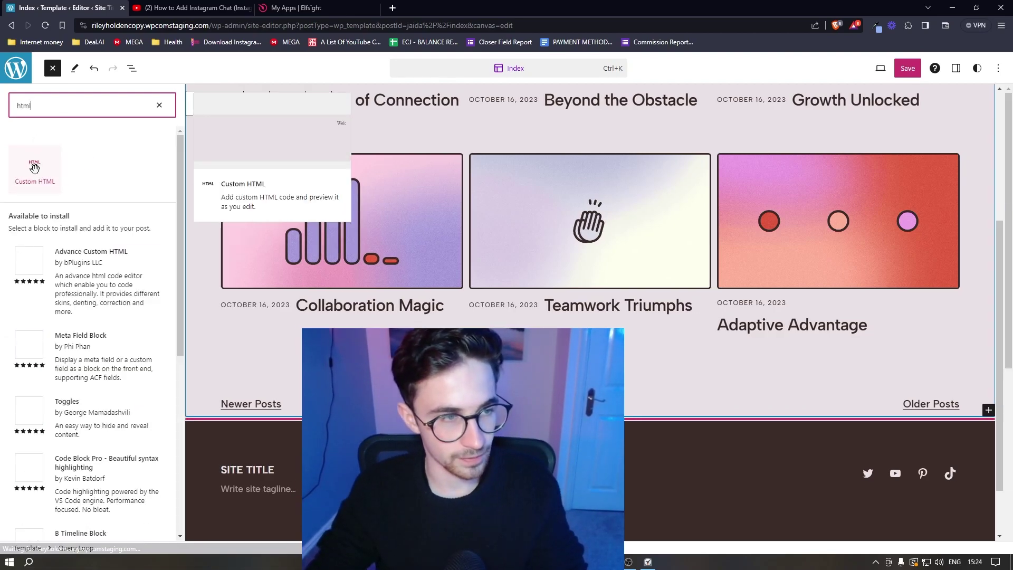
left_click_drag(34, 168, 599, 332)
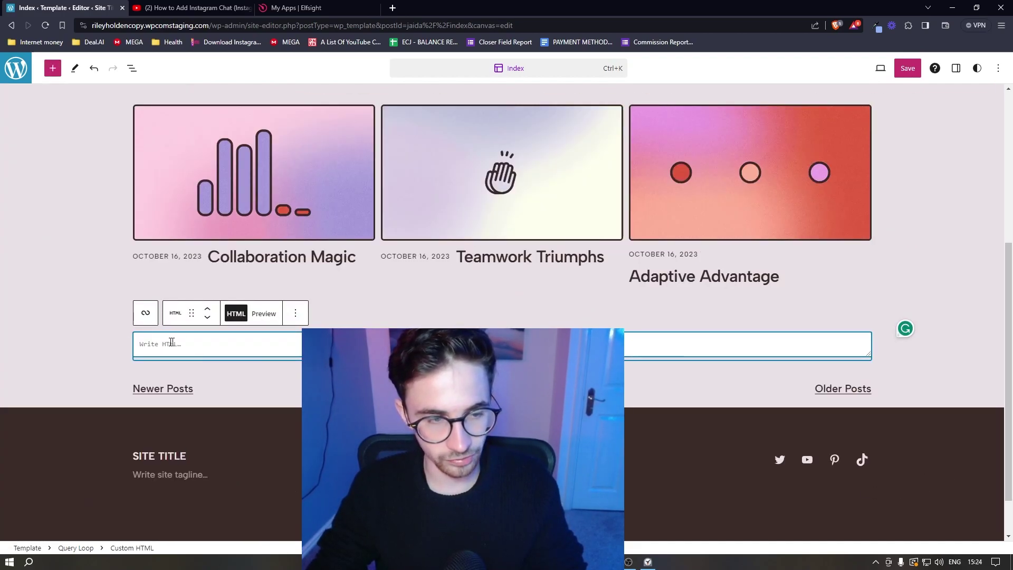
key("ctrl+v")
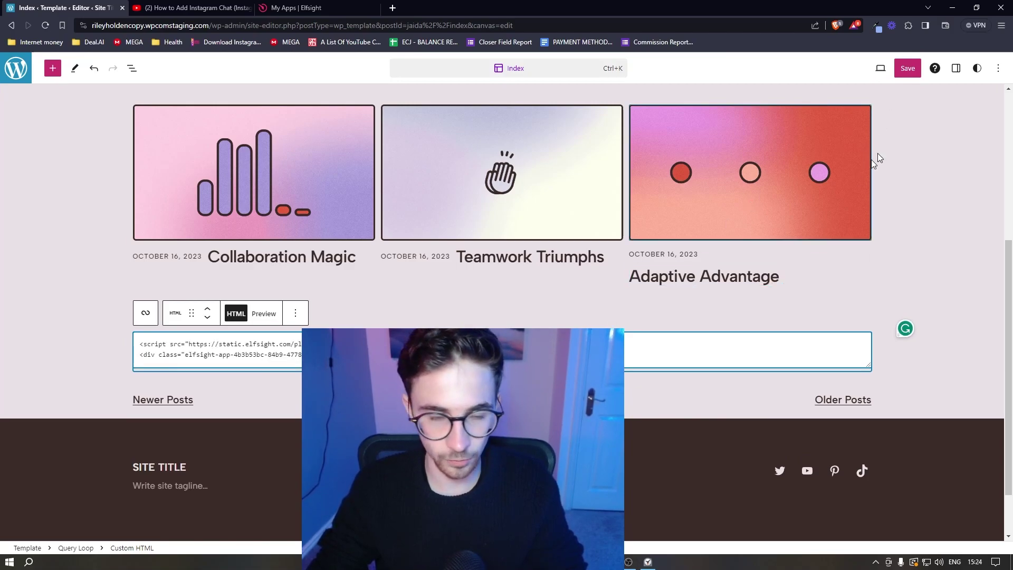
left_click(908, 68)
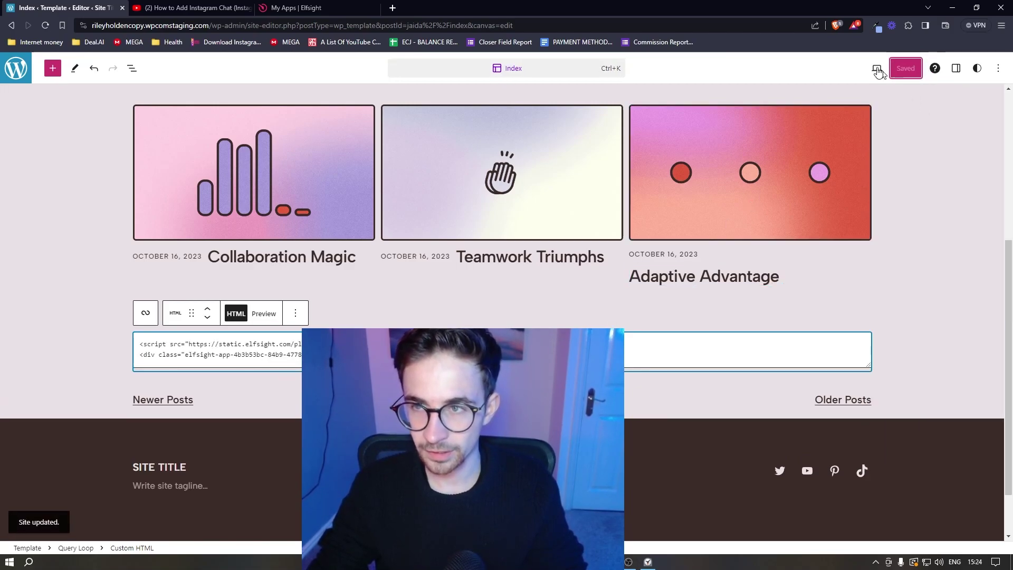
left_click(877, 70)
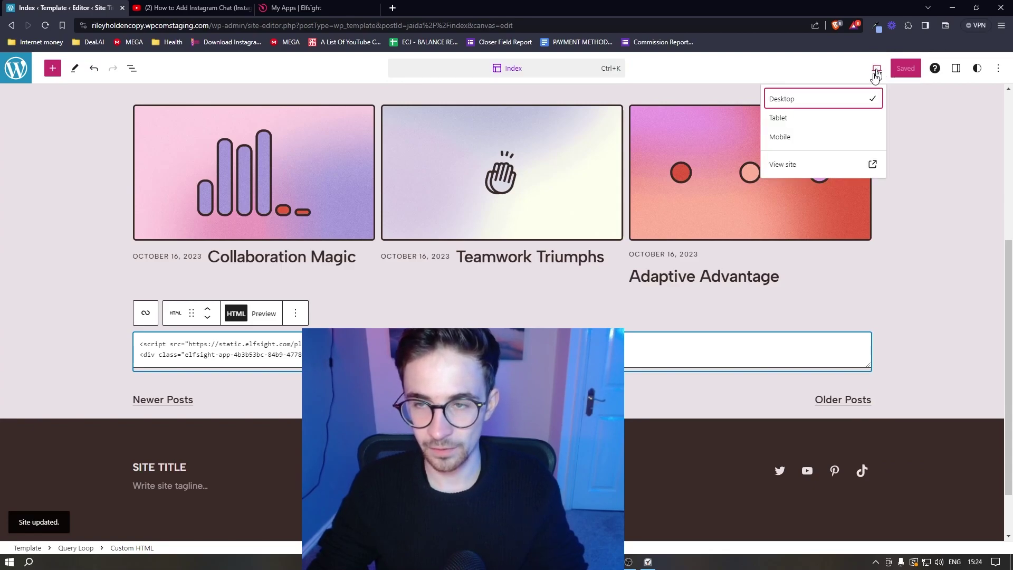
Open the live site in a new tab and scroll through the page
left_click(787, 165)
scroll(765, 246, "down", 4)
scroll(765, 246, "down", 1)
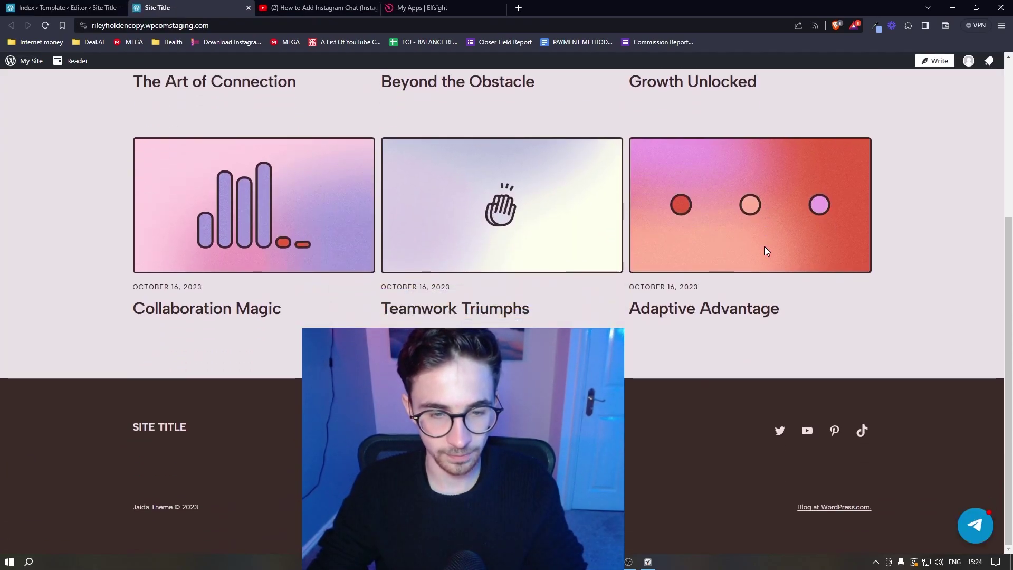
scroll(766, 250, "up", 4)
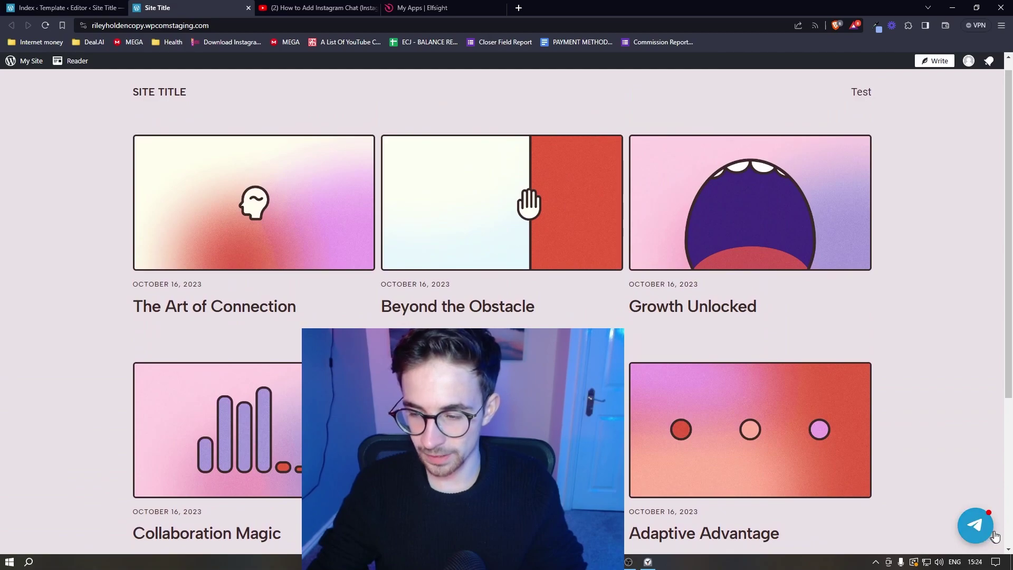
Open the Telegram chat popup and highlight its no-messengers-connected warning
left_click(985, 533)
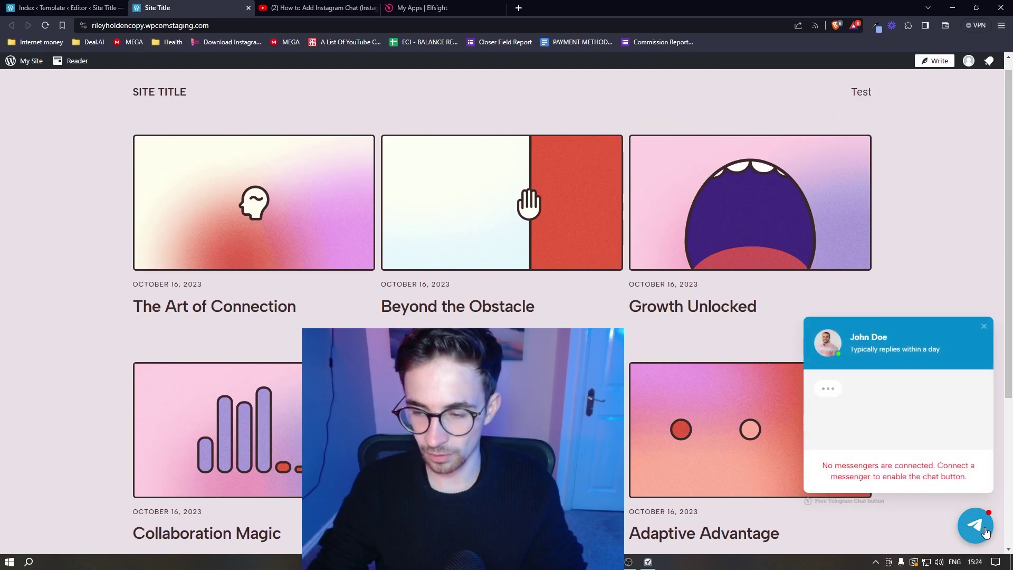
left_click_drag(963, 481, 880, 464)
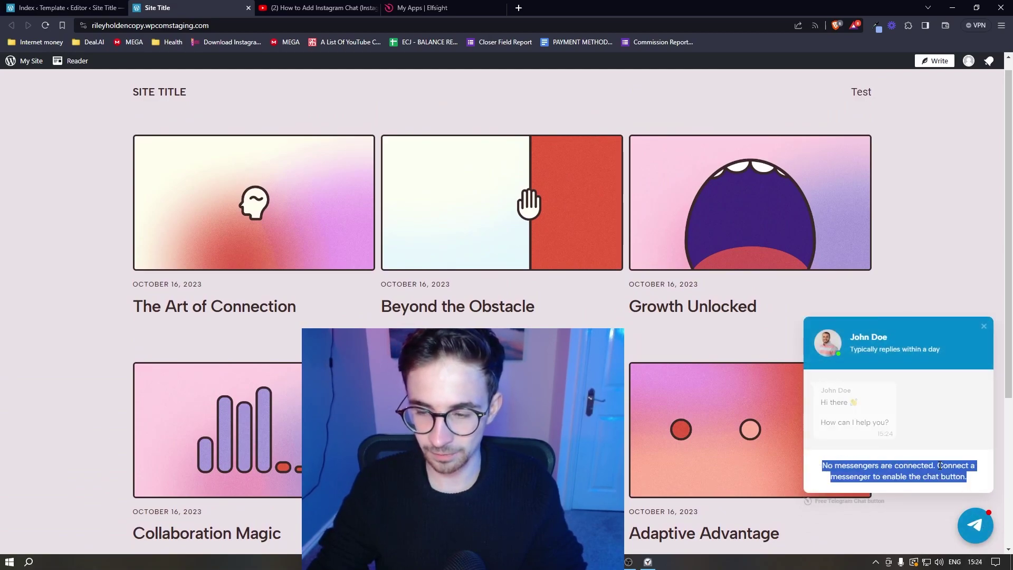
left_click(846, 461)
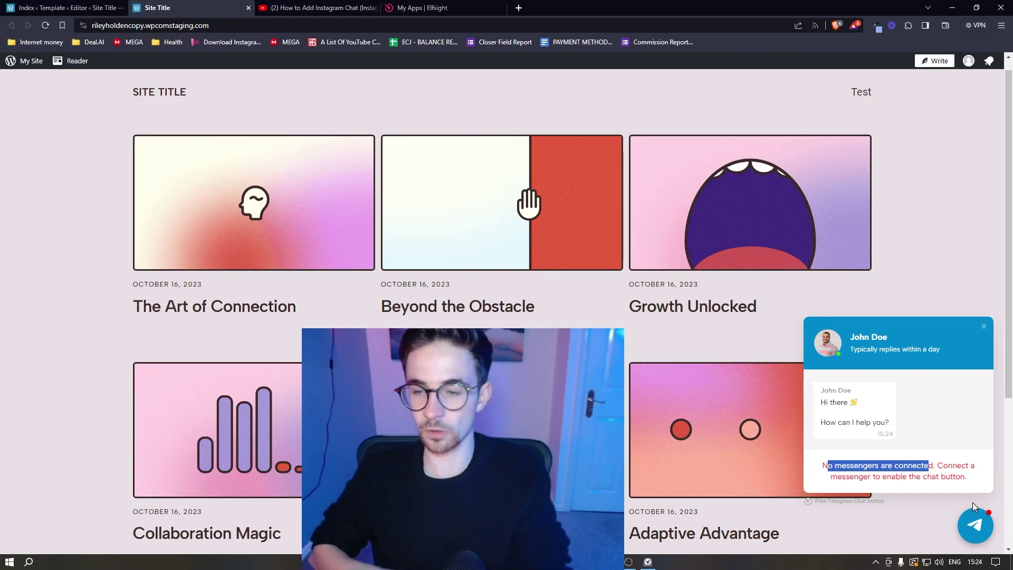
left_click(912, 469)
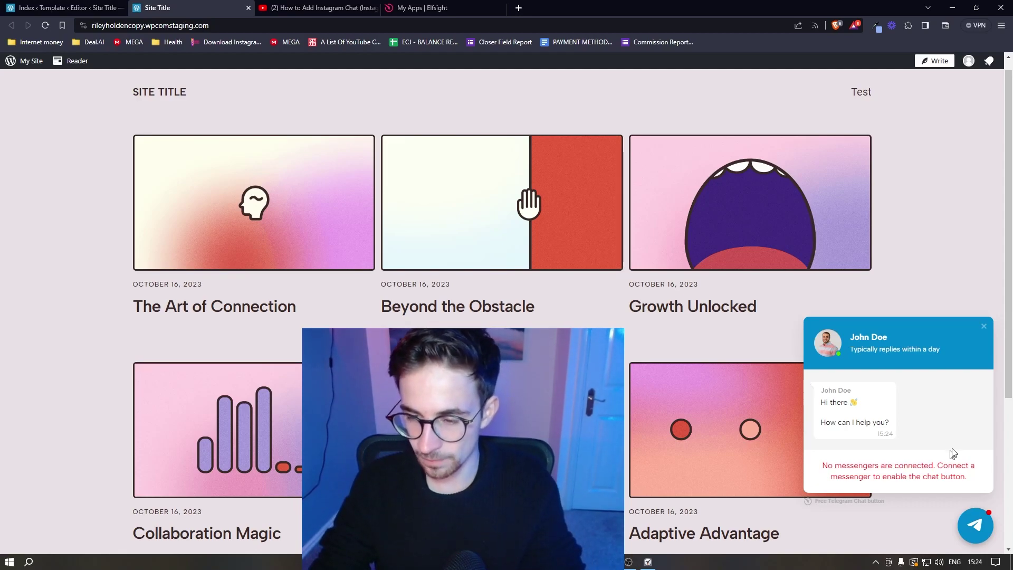